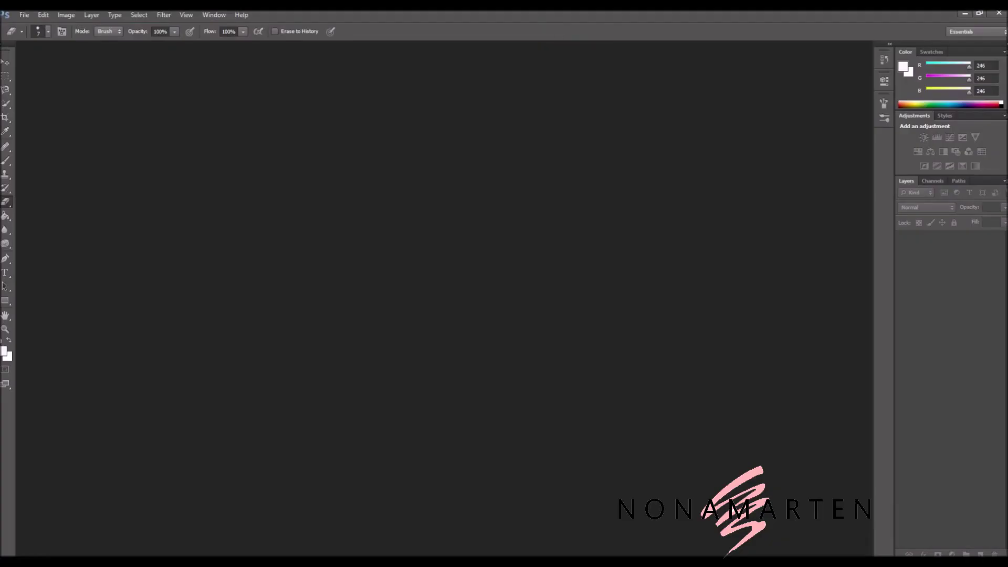
Open the hijab portrait from Downloads > DIY PAS PHOTO in Photoshop
key("alt+f")
key("Down")
key("Return")
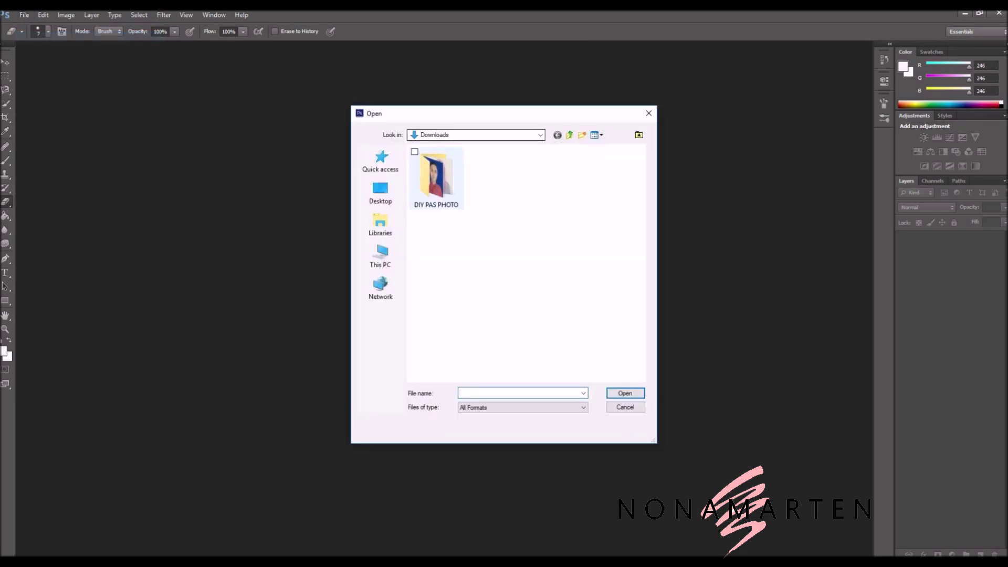
key("Return")
key("Return")
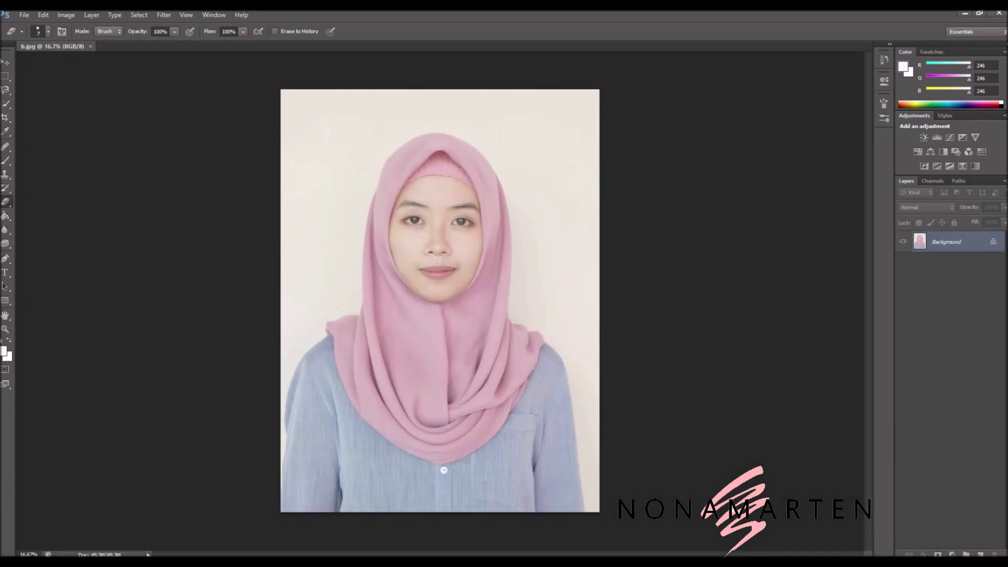
Erase the light background with the Magic Eraser and save a PNG copy to DIY PAS PHOTO
right_click(6, 201)
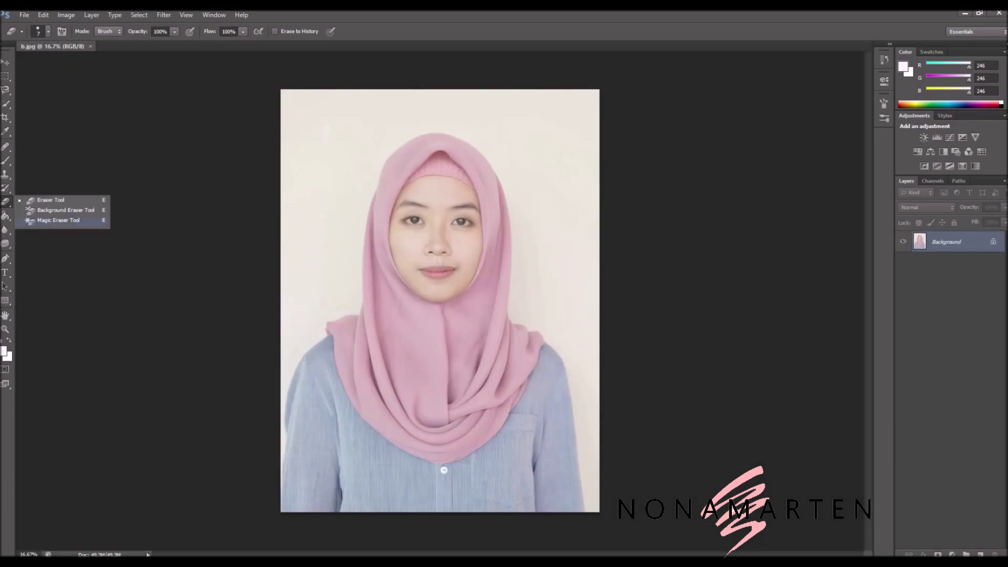
left_click(57, 220)
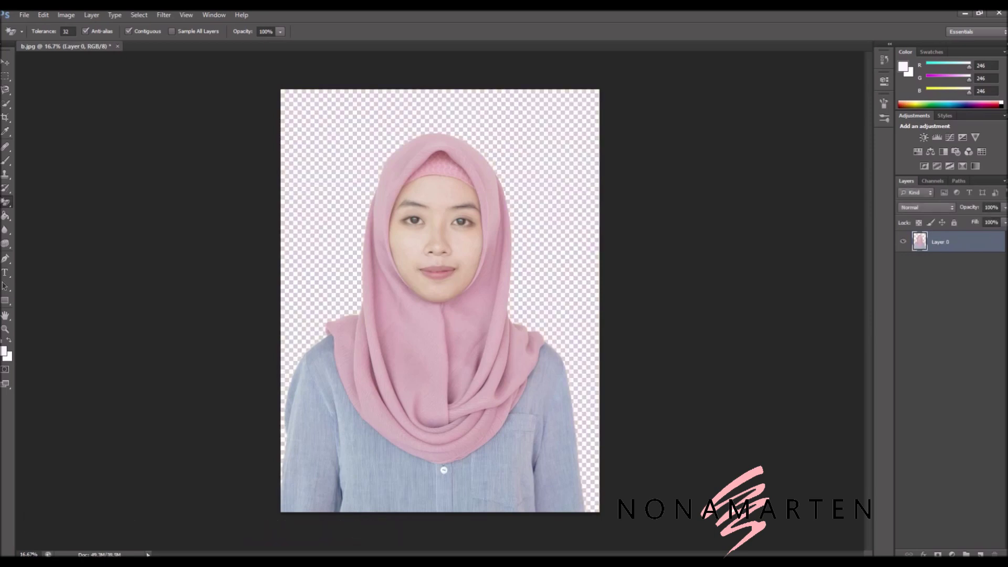
key("shift+e")
key("alt+f")
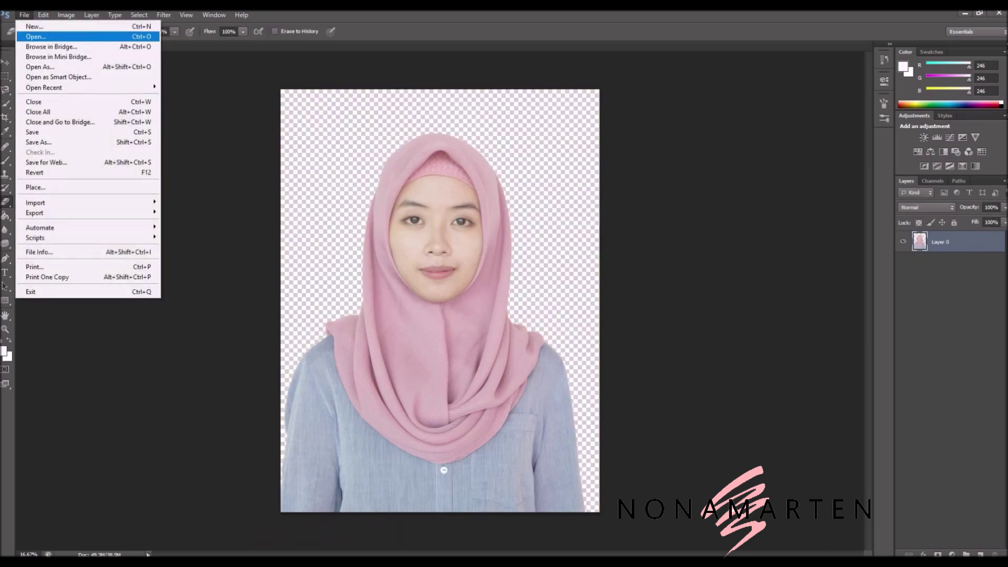
key("Down")
key("Down")
key("Down")
key("Down")
key("Down")
key("Return")
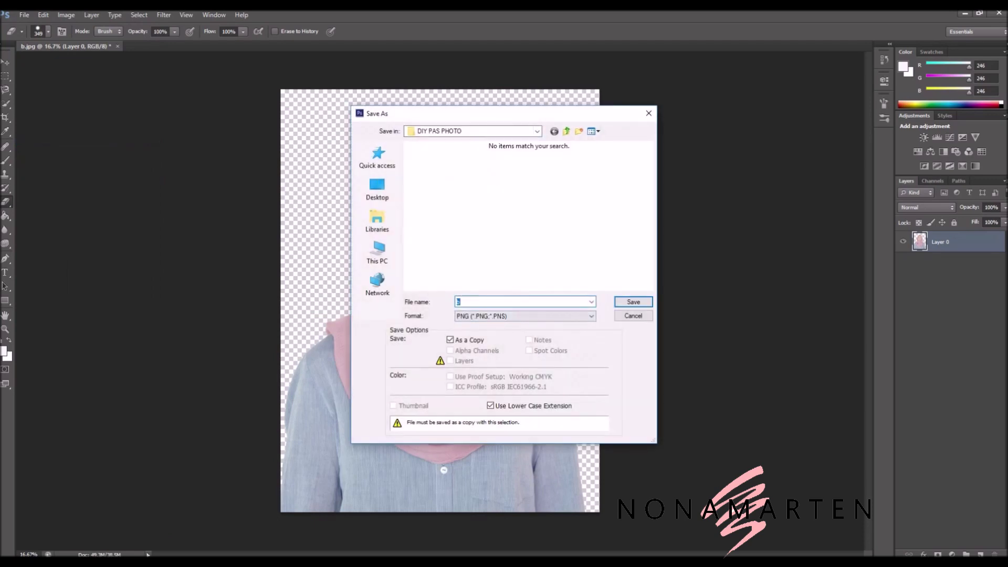
key("Return")
key("Return")
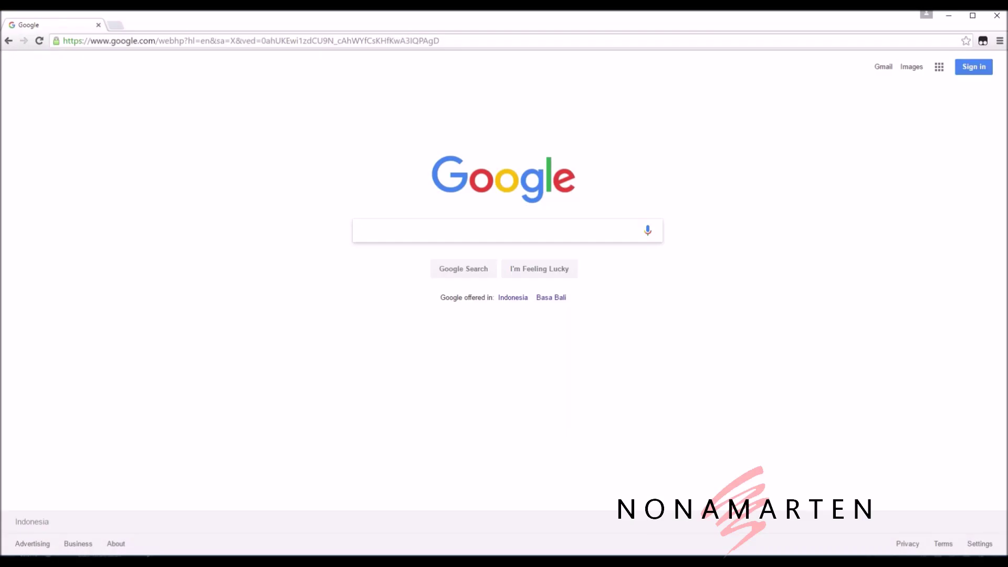
Search Google Images for 'background biru pas foto' and save the plain blue image to Downloads
type("background biru ")
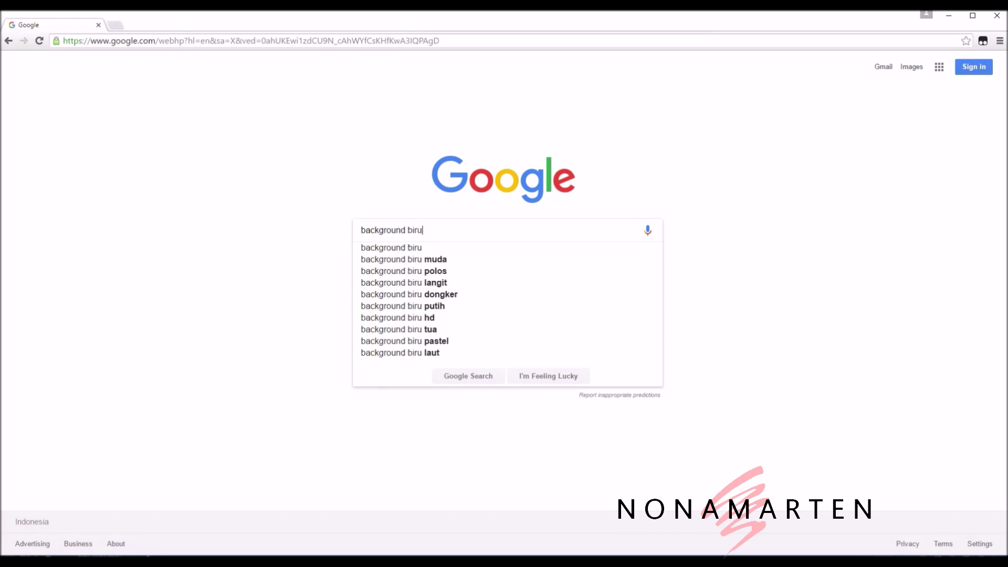
type("pas")
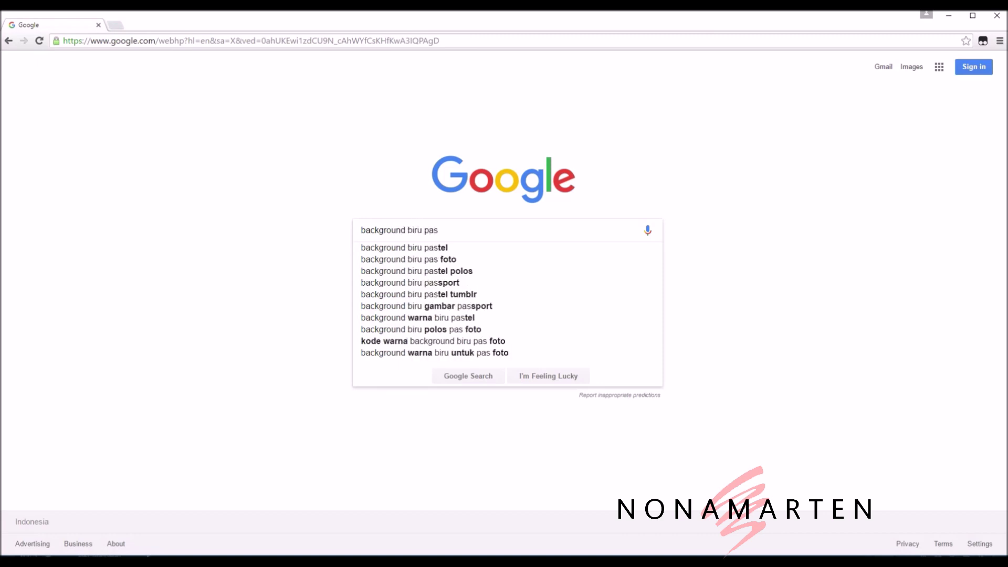
key("Down")
key("Down")
key("Return")
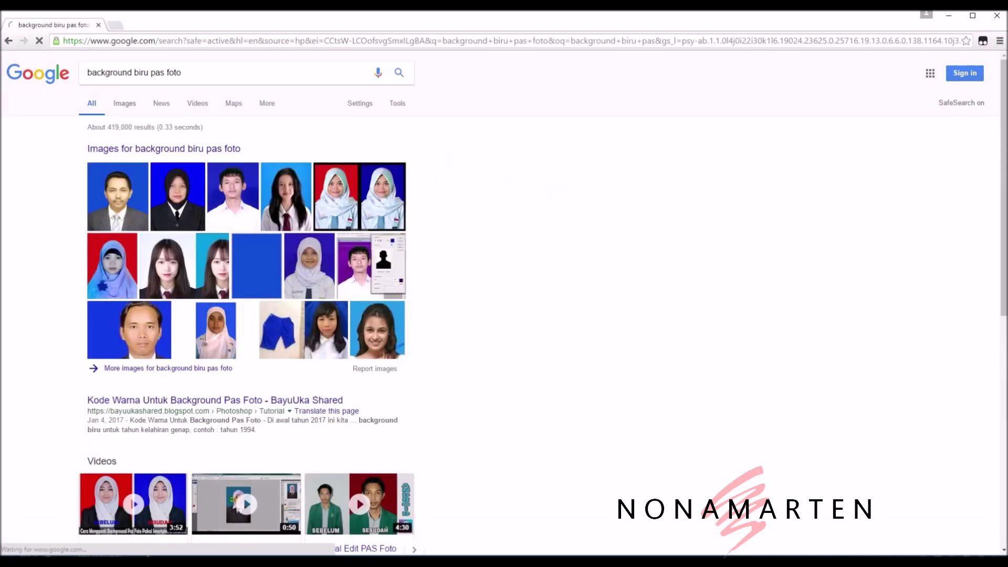
left_click(125, 103)
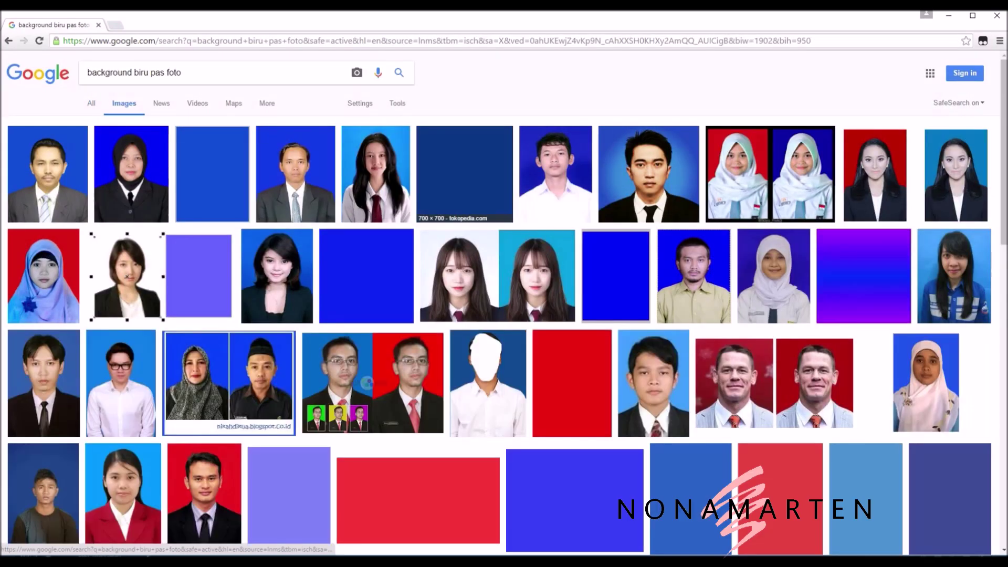
left_click(464, 174)
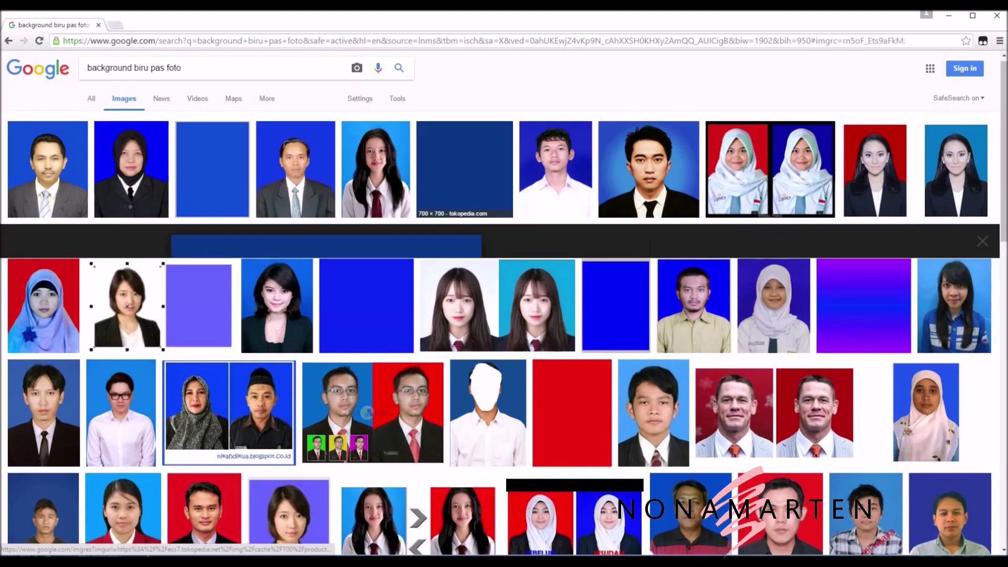
right_click(299, 287)
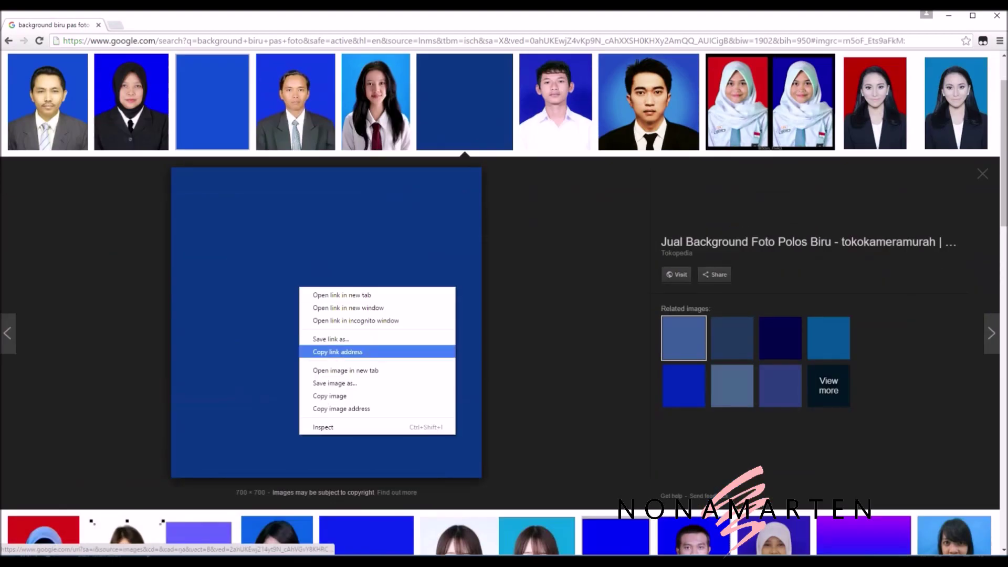
left_click(334, 382)
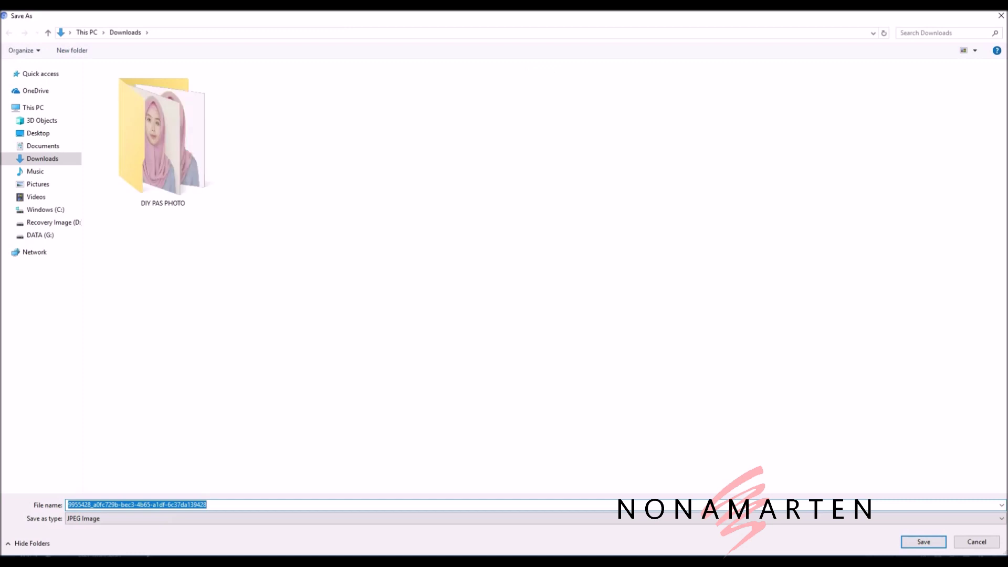
key("Return")
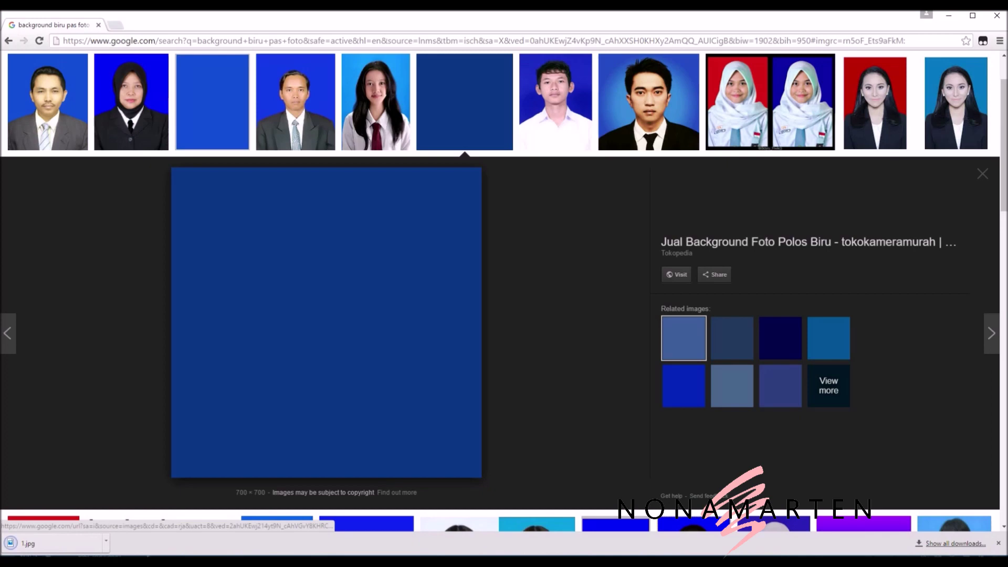
Launch PhotoScape from the system search
key("super")
type("photo")
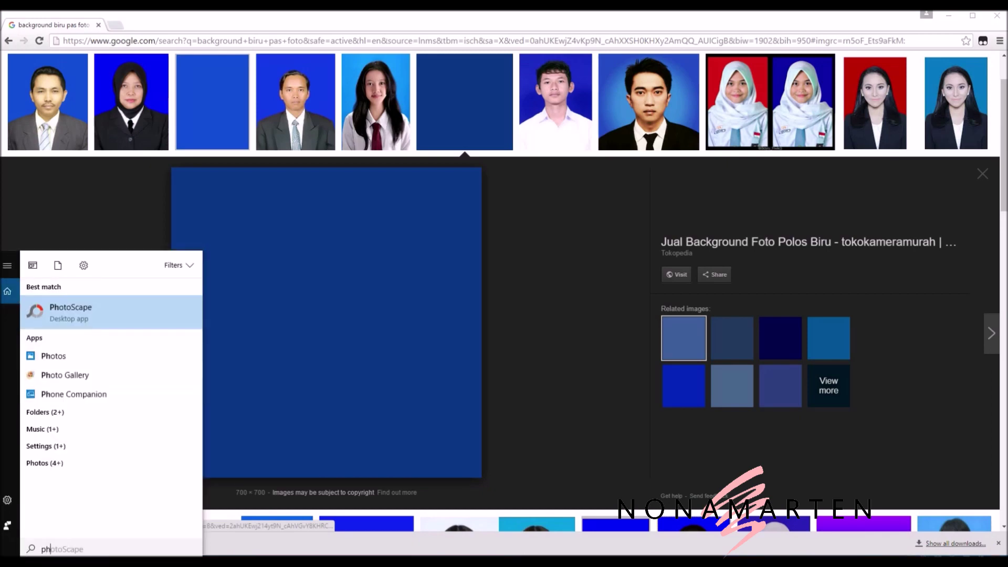
key("Return")
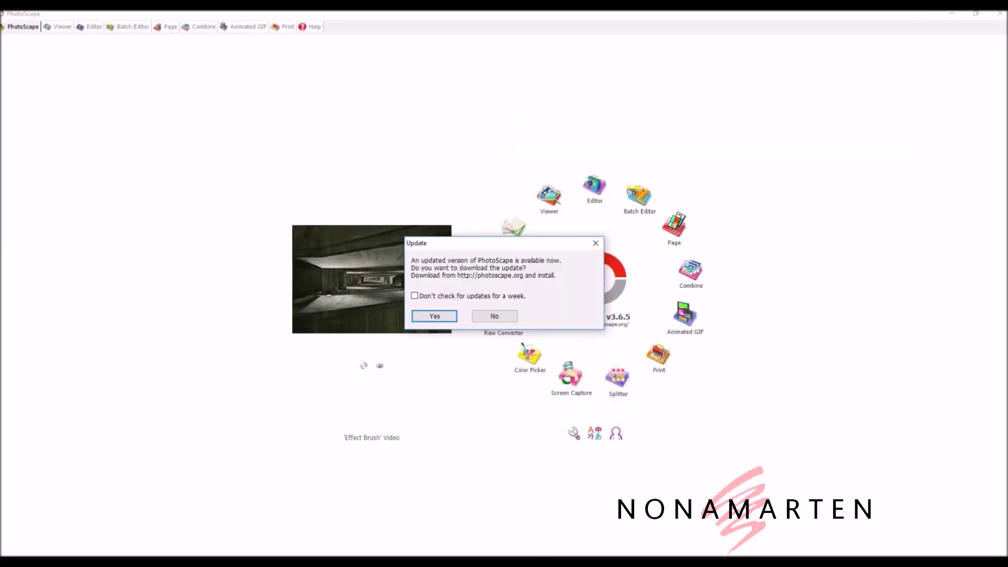
Skip the update offer and load the blue 1.jpg from Downloads into PhotoScape's Editor
left_click(495, 316)
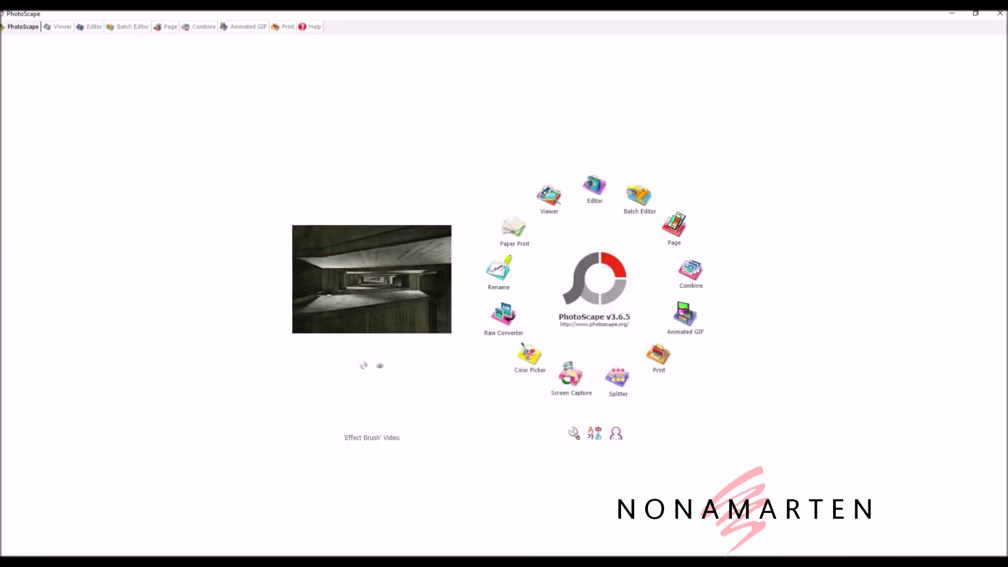
left_click(594, 187)
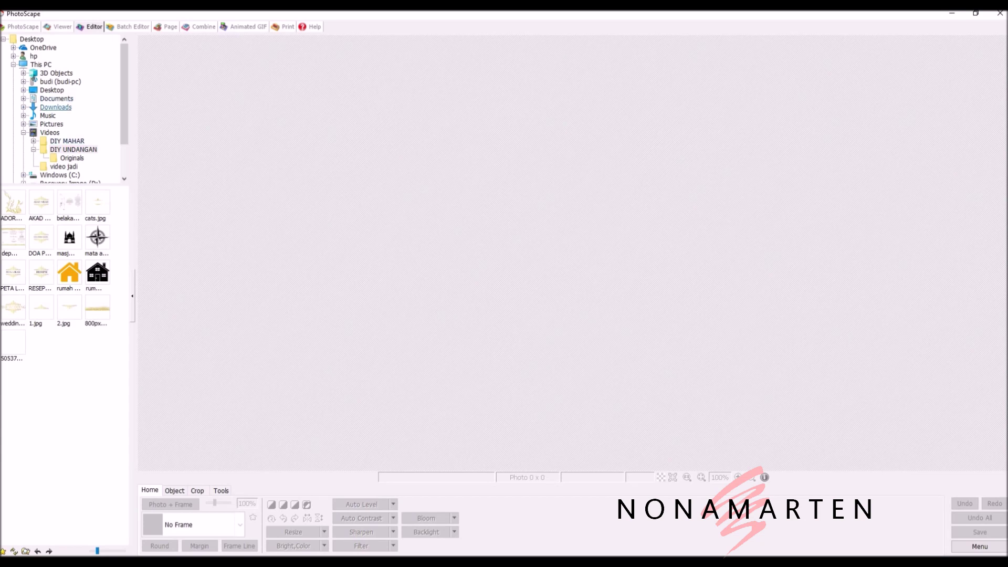
double_click(56, 108)
left_click(13, 202)
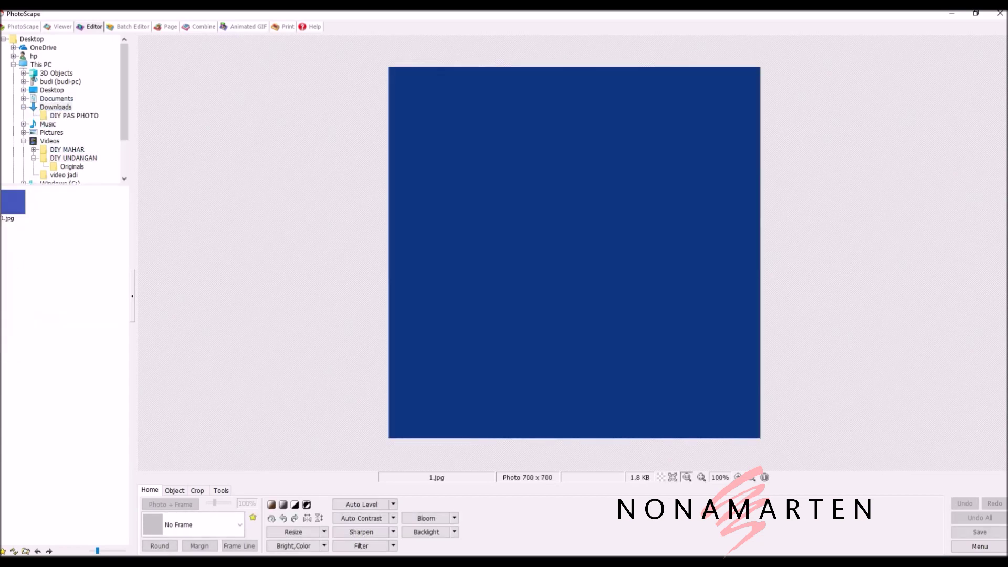
left_click(175, 491)
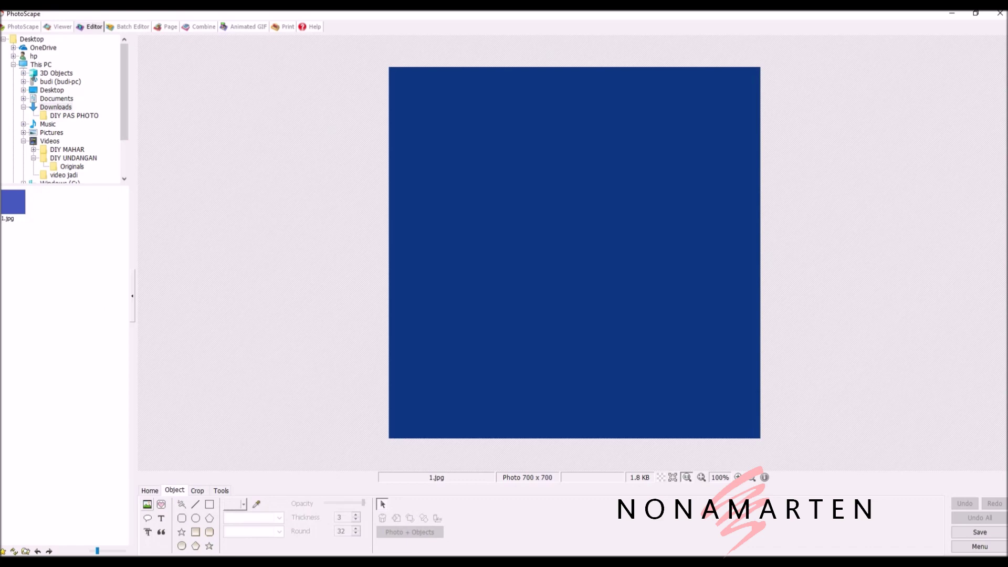
Insert the cutout portrait PNG from DIY PAS PHOTO onto the blue background
left_click(147, 504)
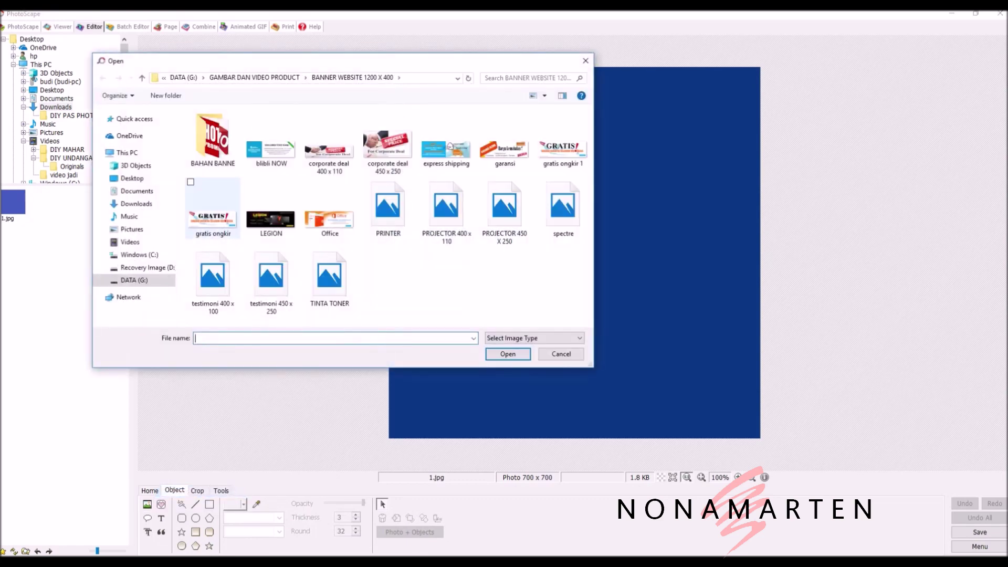
left_click(129, 217)
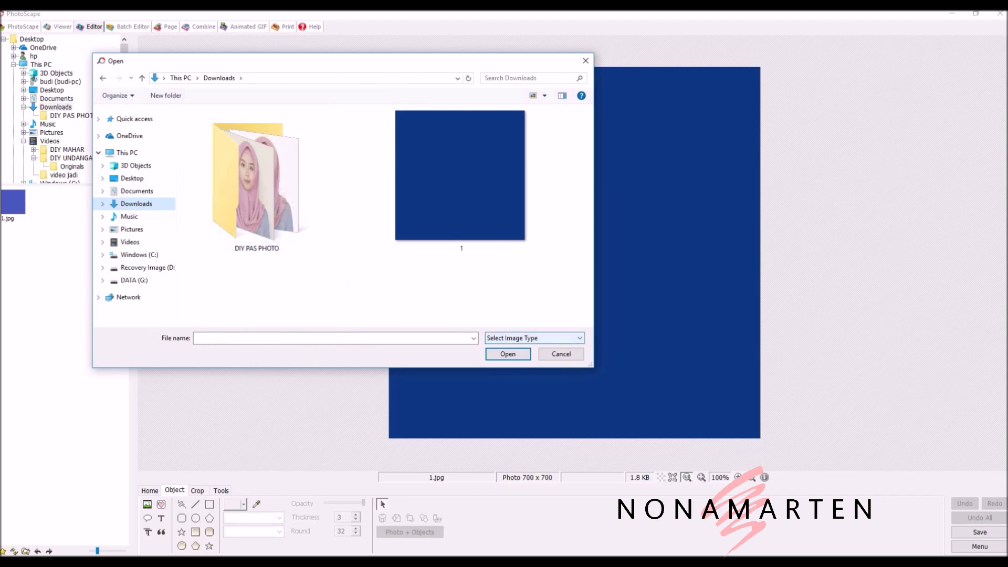
left_click(534, 338)
left_click(509, 364)
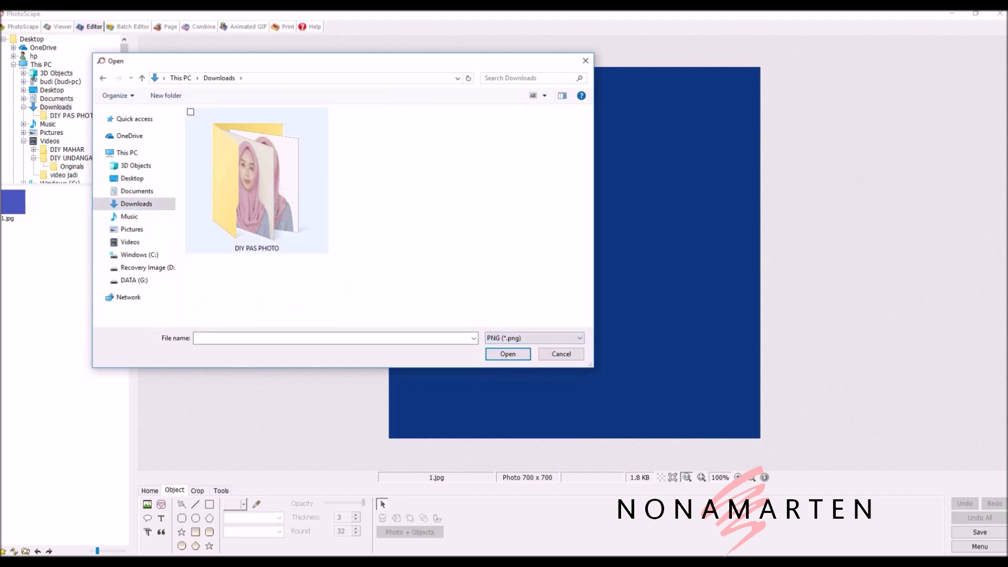
double_click(257, 184)
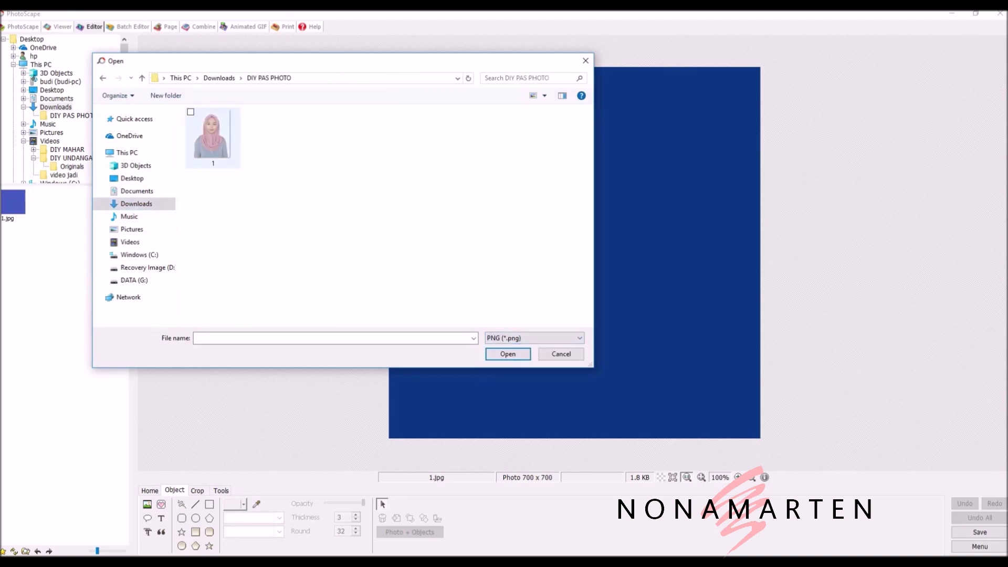
double_click(212, 134)
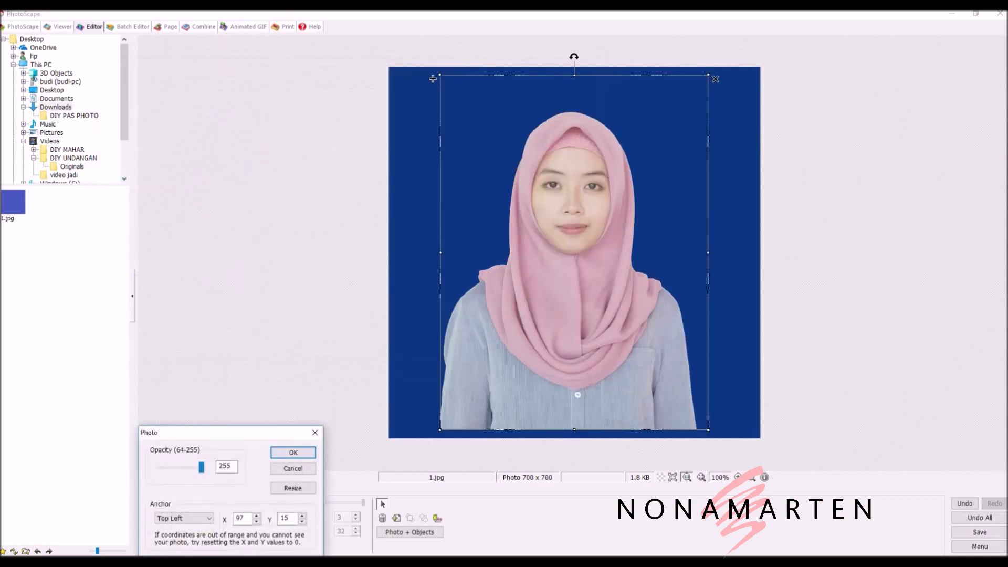
left_click(293, 452)
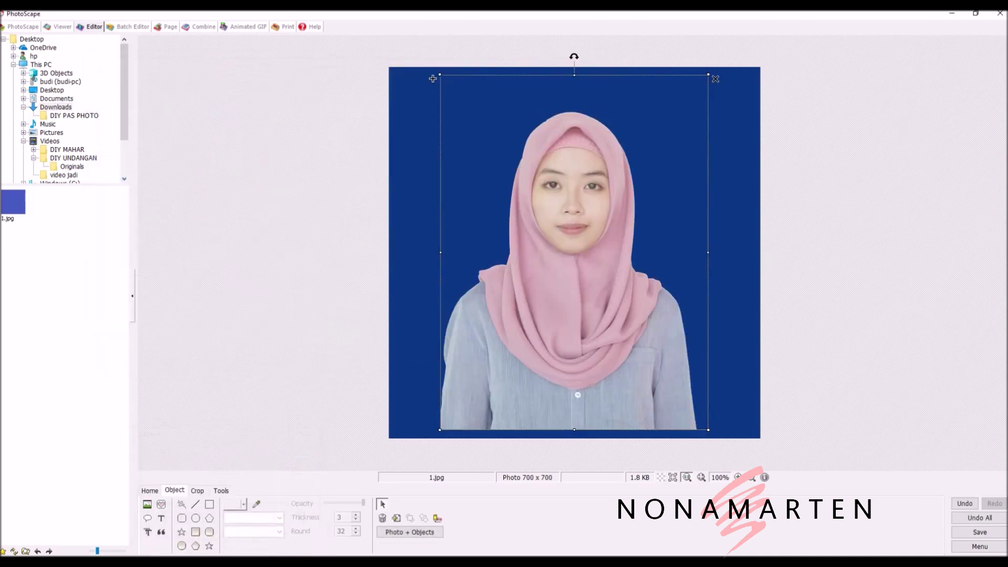
Shrink the portrait to the bottom centre and combine it with the background
mouse_move(439, 75)
left_mouse_down()
mouse_move(473, 133)
mouse_move(466, 148)
left_mouse_up()
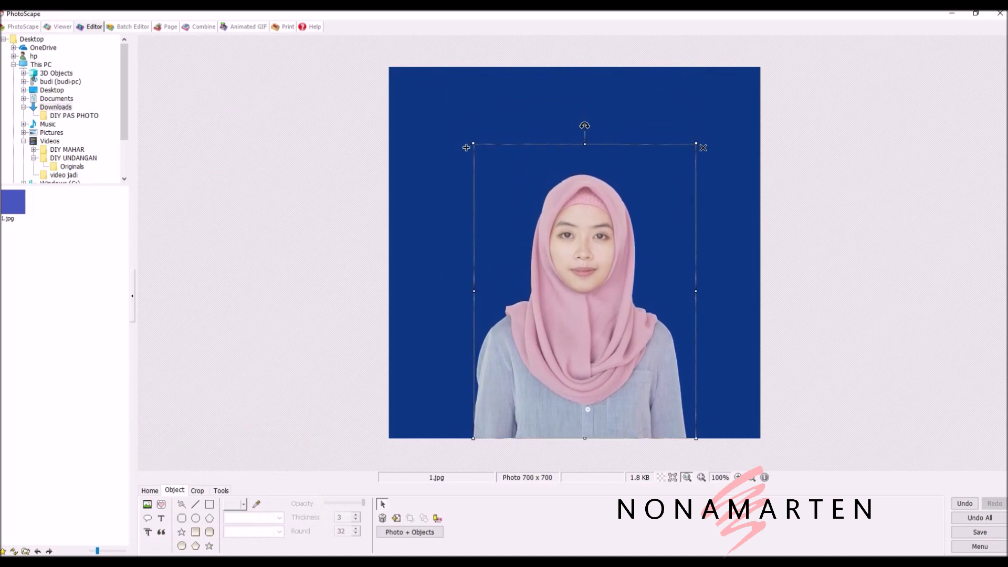
key("Escape")
left_click(410, 532)
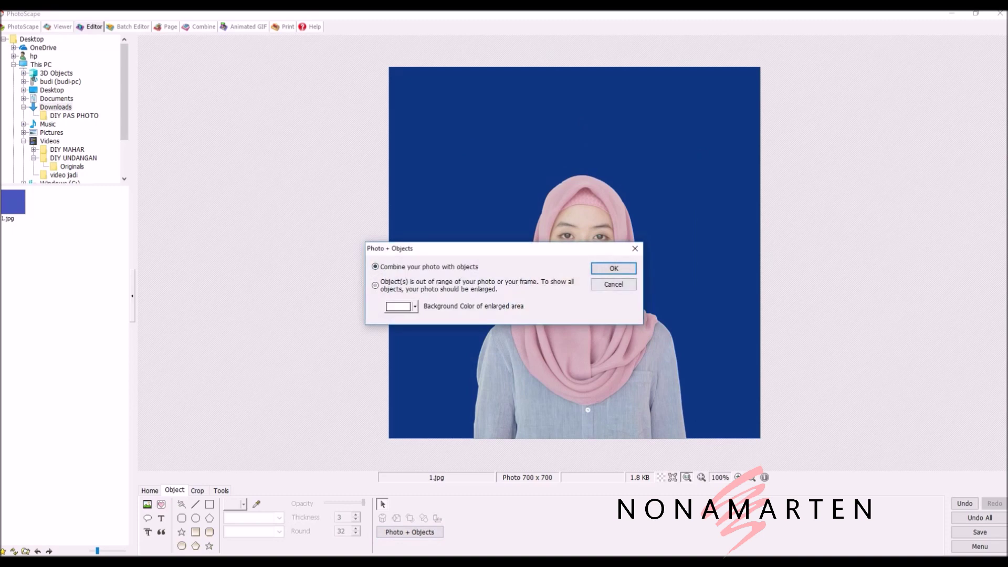
left_click(614, 269)
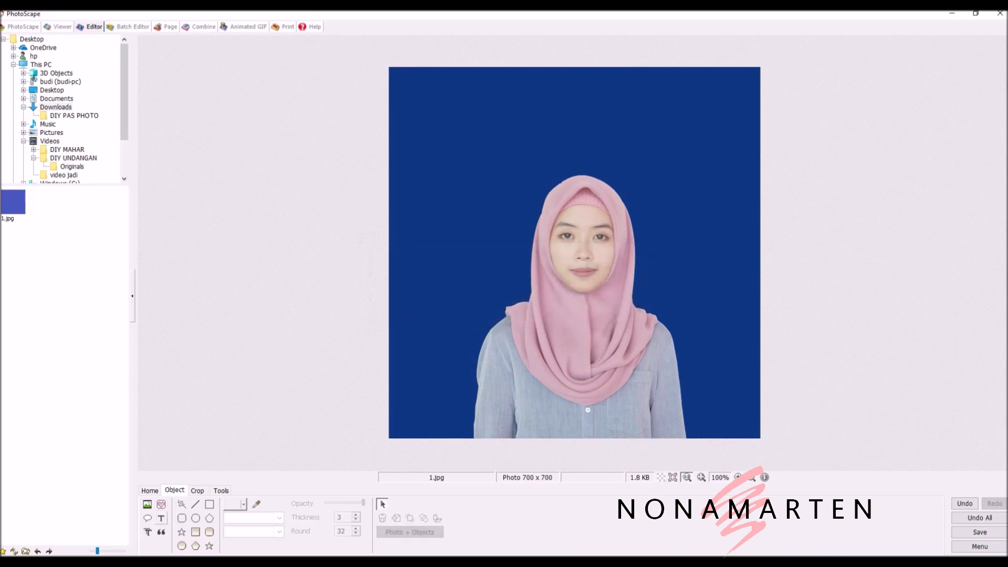
Apply Low brightening to the portrait, undoing the Middle brightening tried first
left_click(149, 490)
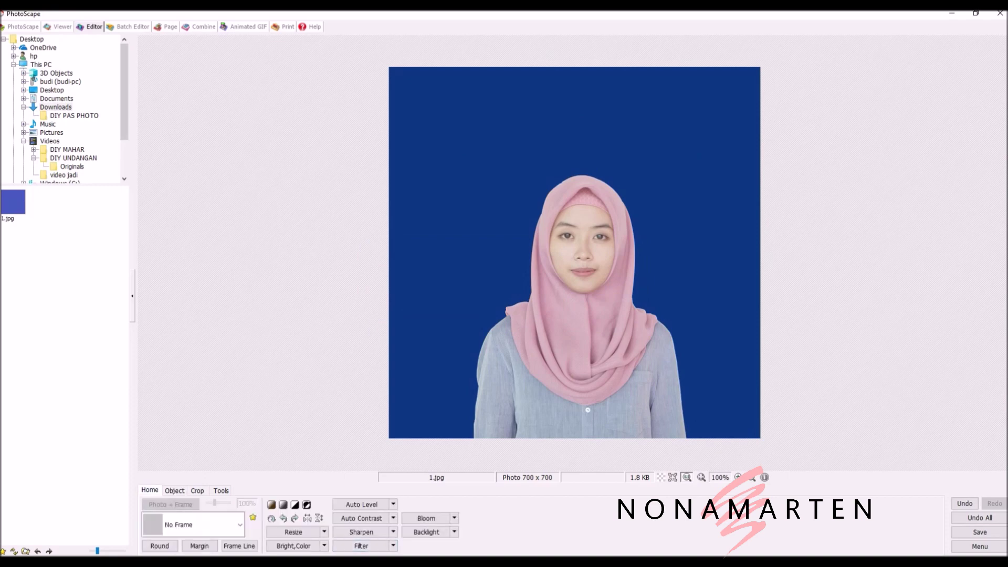
left_click(323, 545)
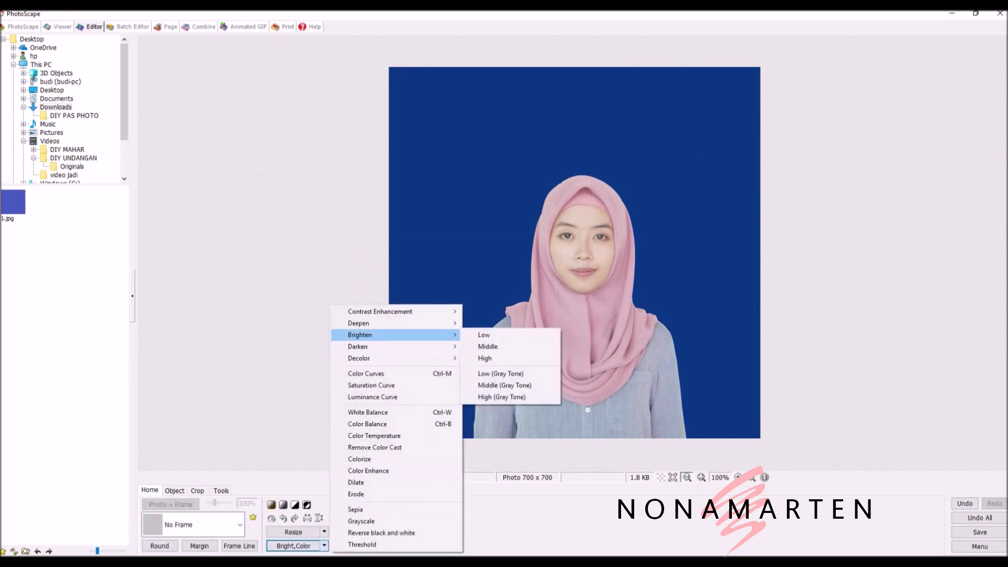
left_click(486, 346)
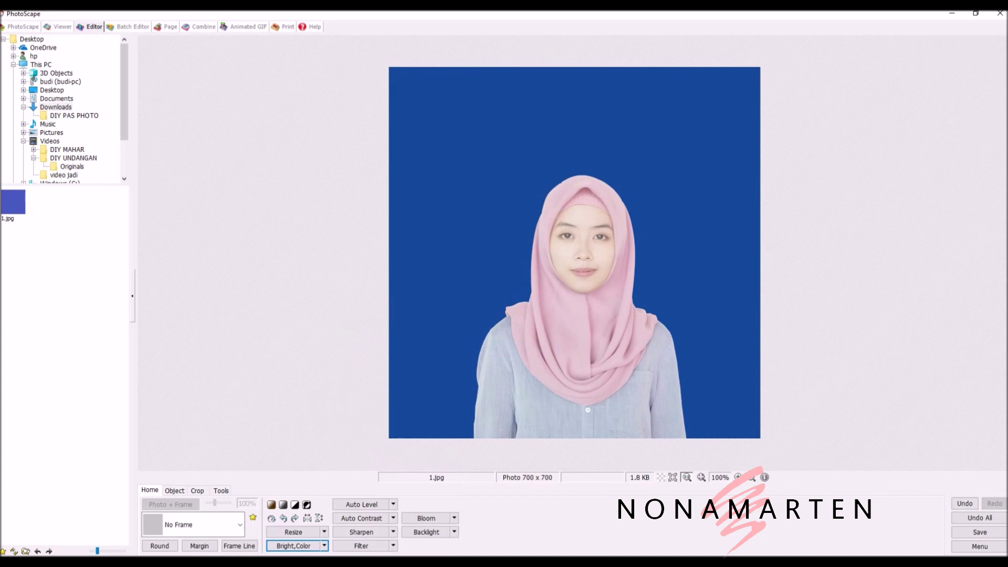
left_click(964, 503)
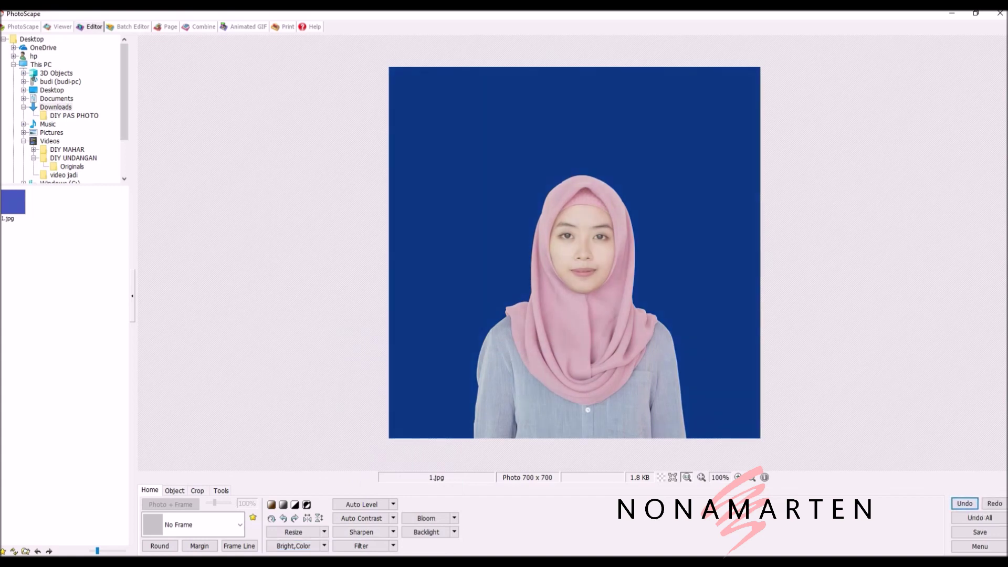
left_click(325, 546)
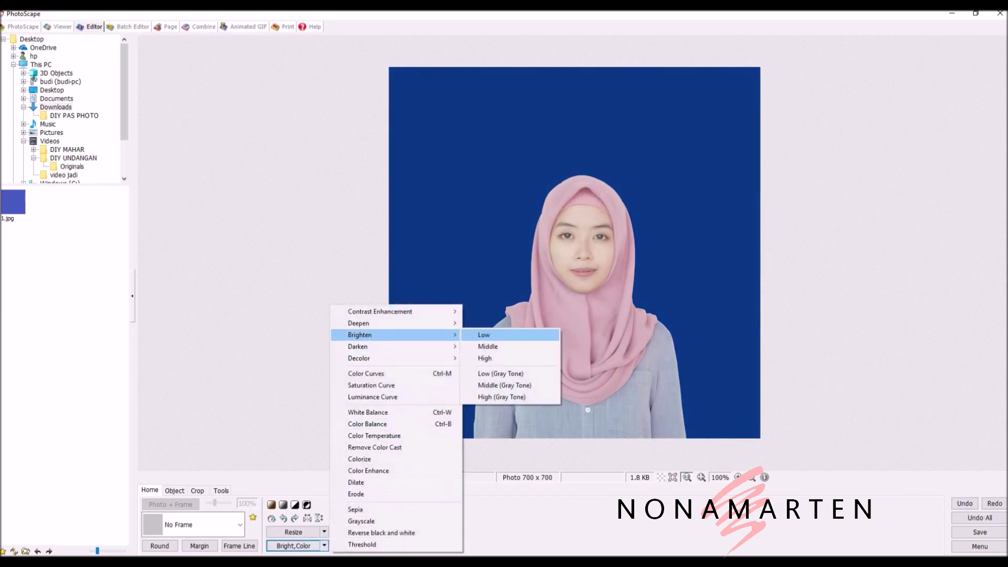
left_click(483, 334)
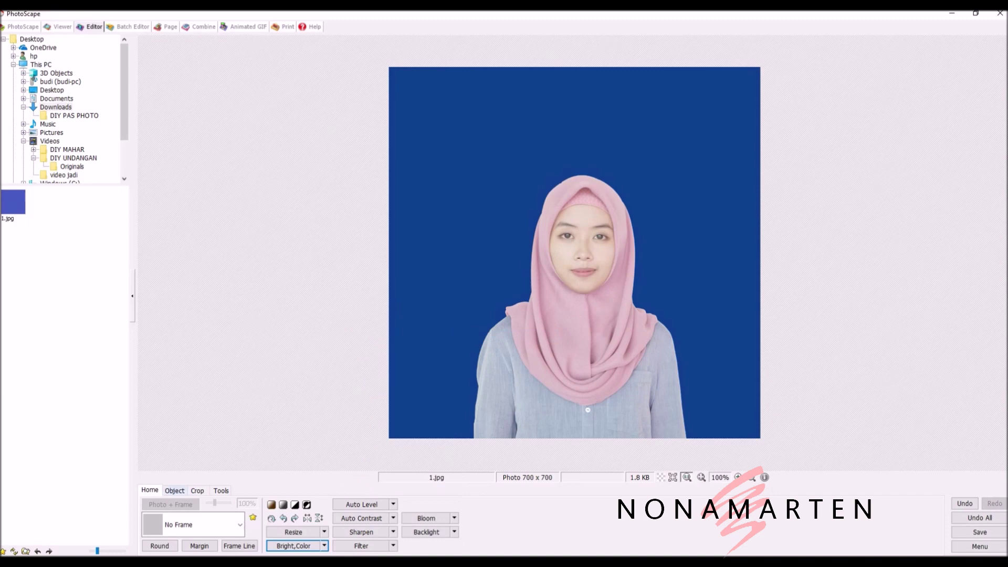
left_click(174, 491)
Crop the photo to a roughly 387×506 frame around the woman's head and shoulders
left_click(198, 490)
mouse_move(466, 143)
left_mouse_down()
mouse_move(577, 295)
mouse_move(685, 412)
left_mouse_up()
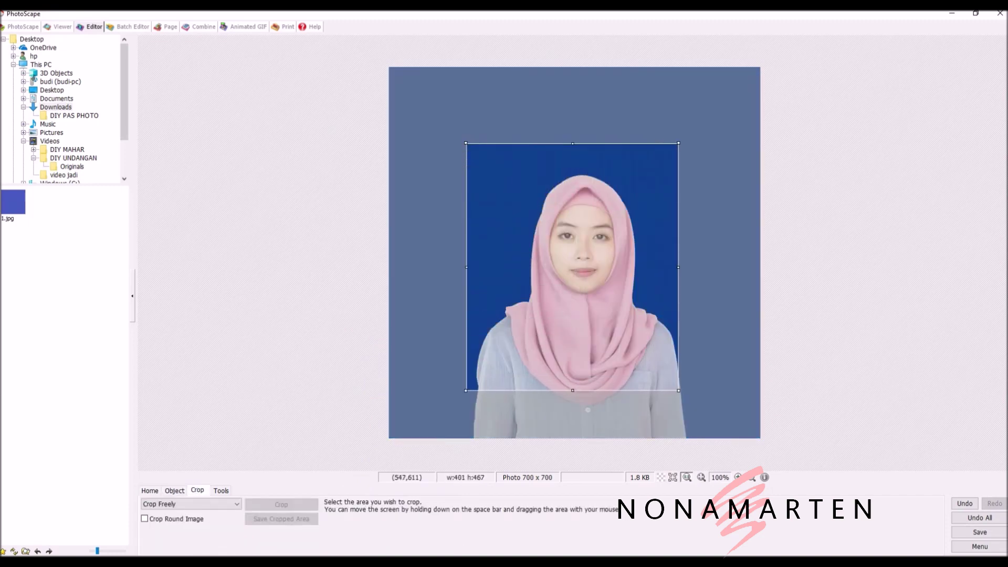
left_click_drag(685, 412, 681, 412)
left_click_drag(465, 275, 474, 274)
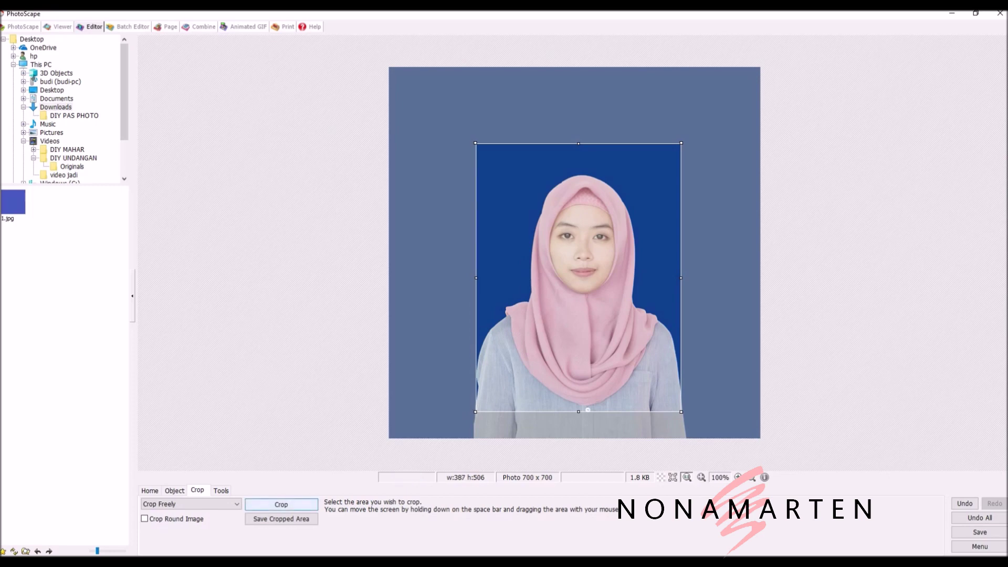
left_click(281, 504)
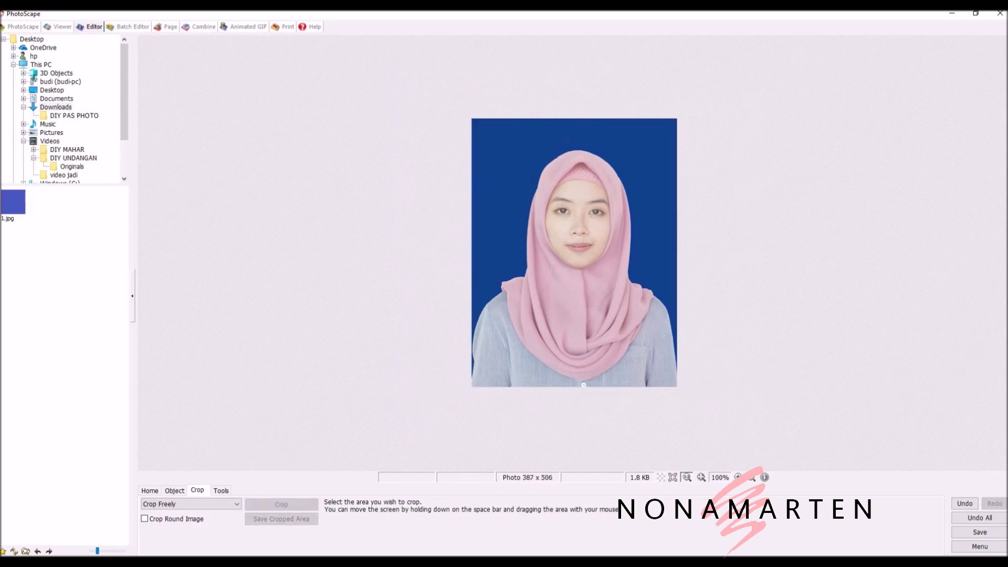
Save the cropped portrait as a new file named 'passo turu' in Downloads
left_click(980, 531)
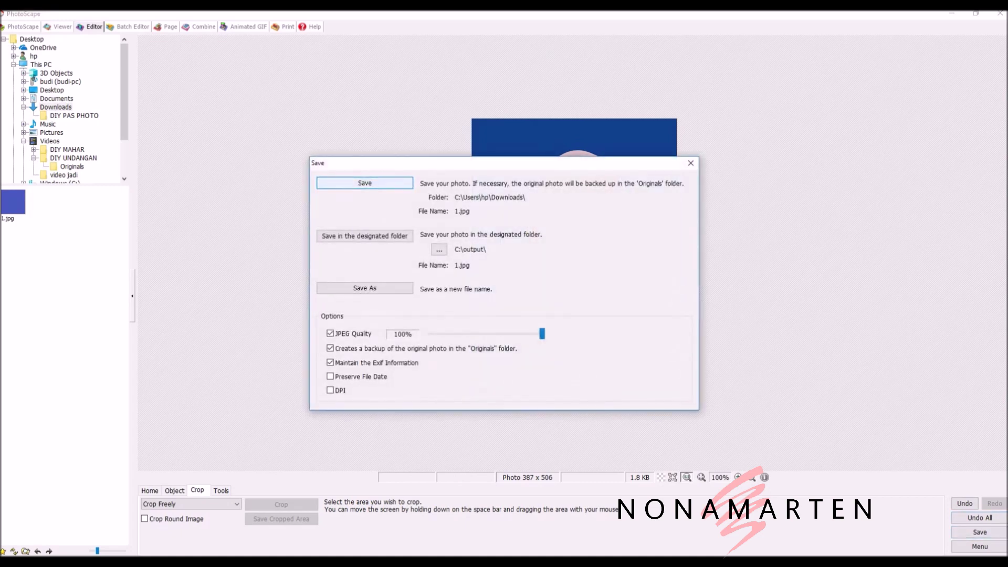
left_click(365, 287)
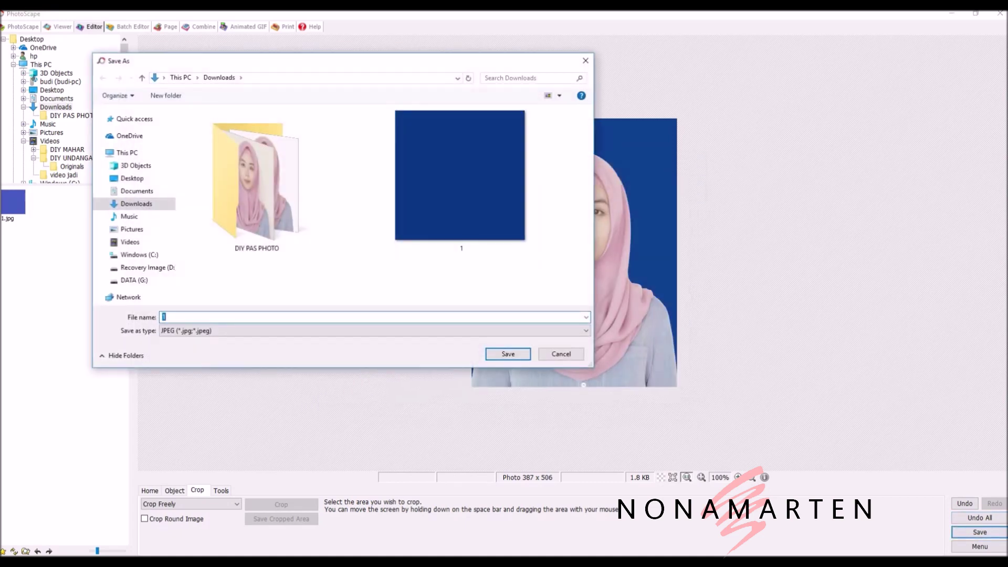
type("pass")
type("o ")
type("tu")
type("ru")
key("Return")
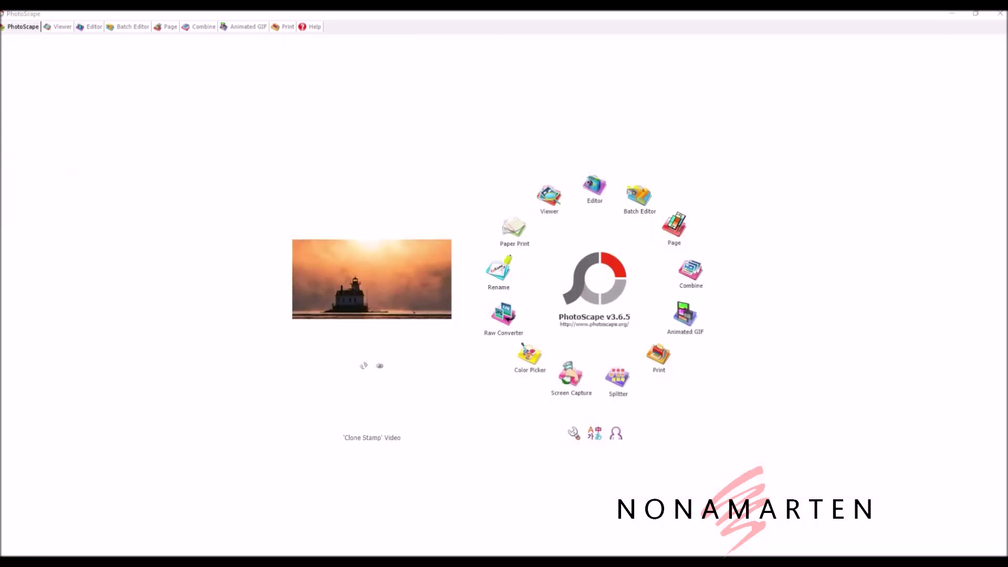
Place one copy of the saved pass photo on the 3 x 4 cm A4 print layout
left_click(658, 356)
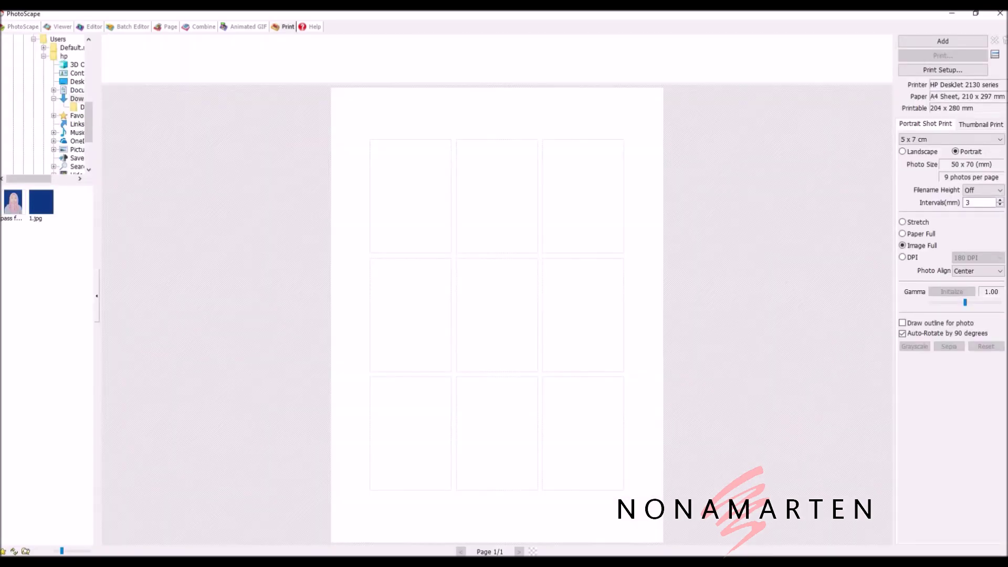
left_click(951, 139)
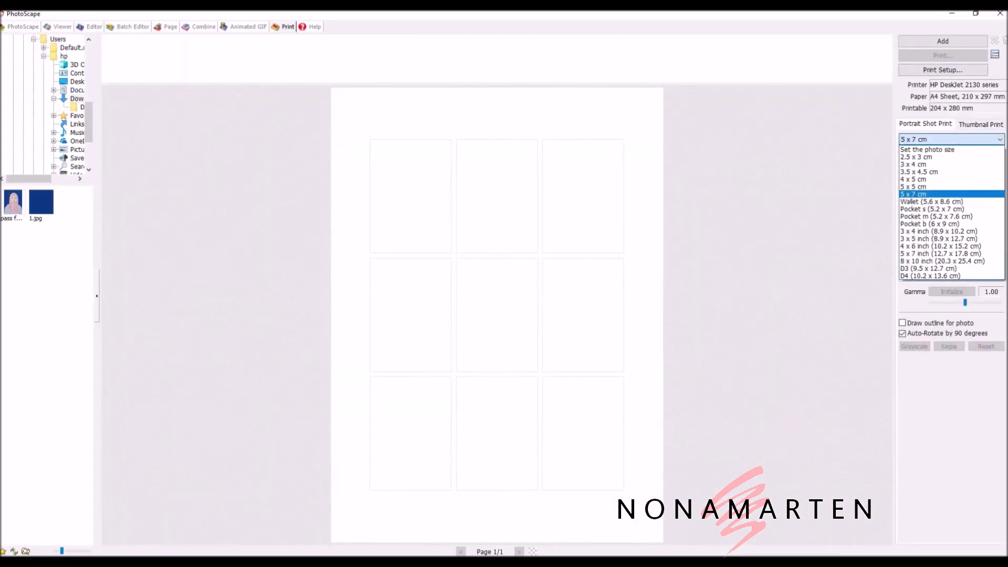
left_click(934, 164)
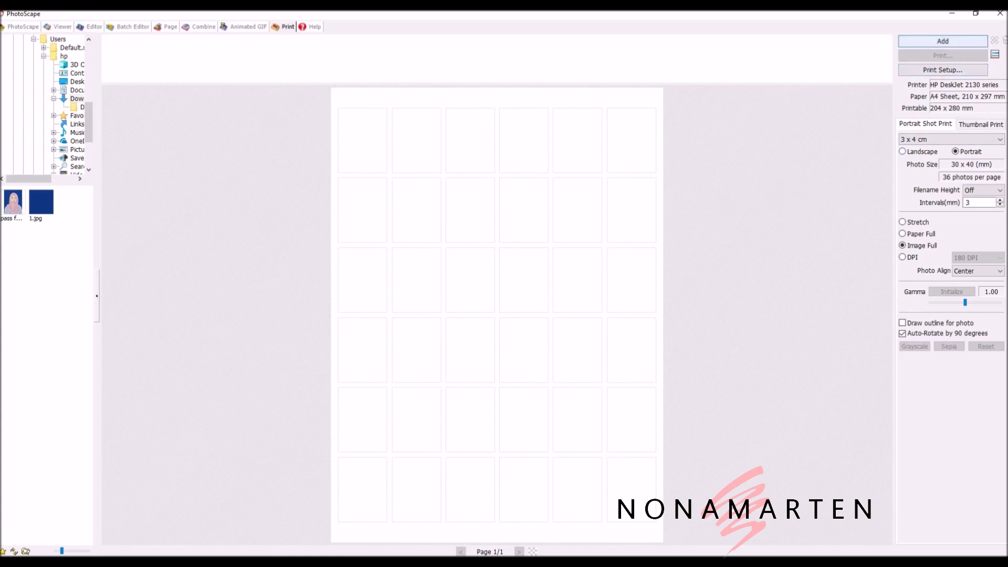
left_click(943, 41)
left_click(873, 54)
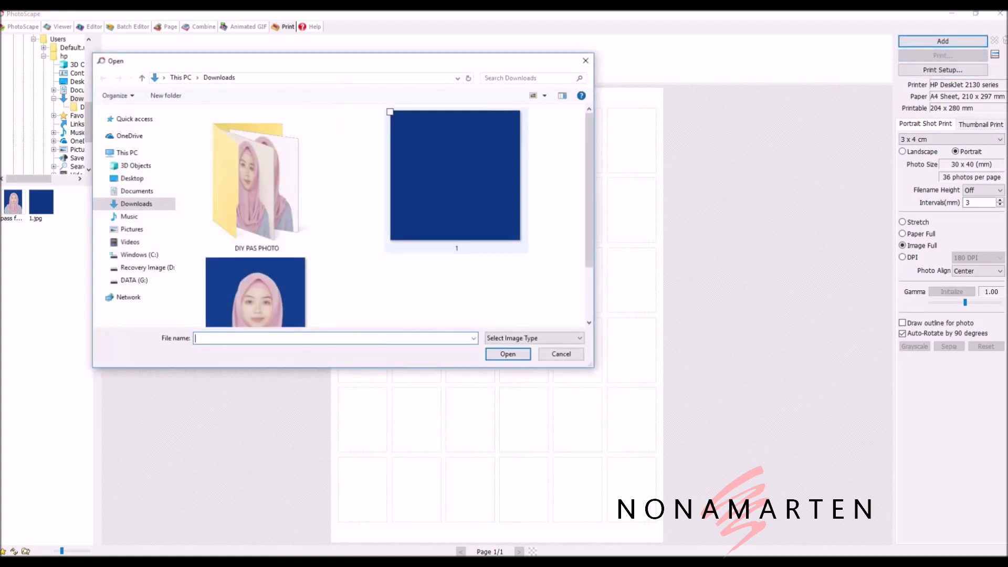
double_click(255, 292)
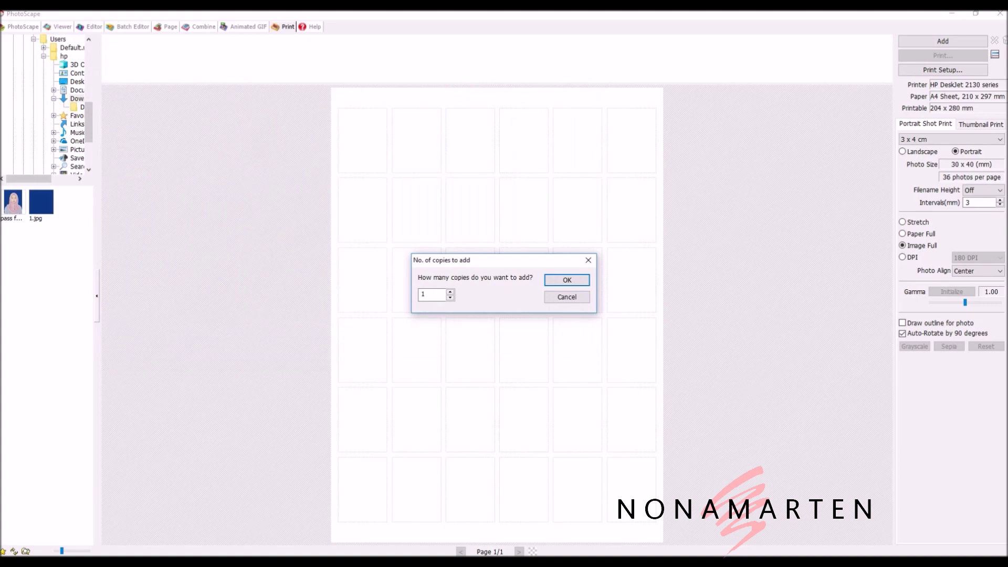
left_click(565, 279)
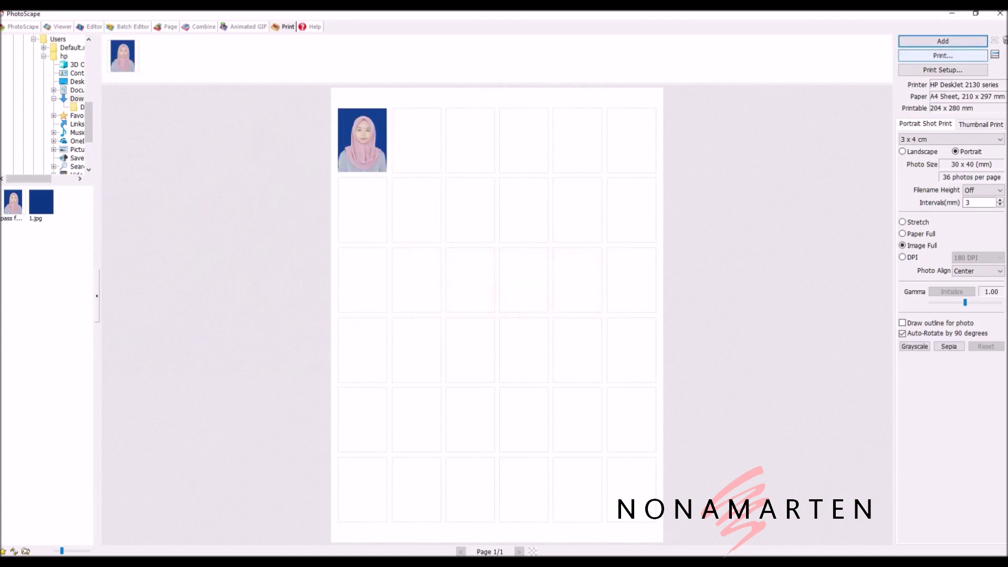
left_click(943, 70)
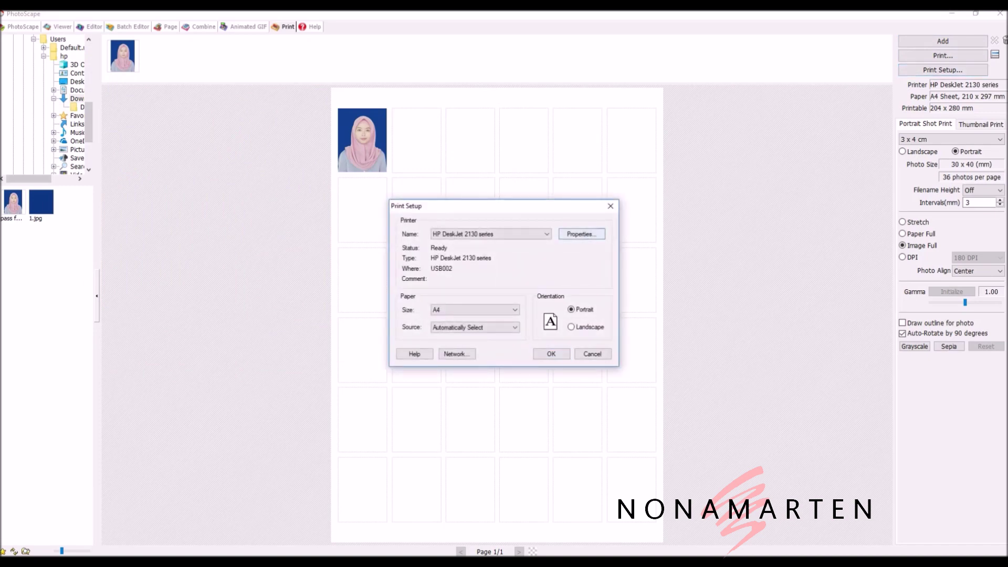
Set the HP DeskJet to HP Photo Papers at Best print quality and confirm
left_click(581, 234)
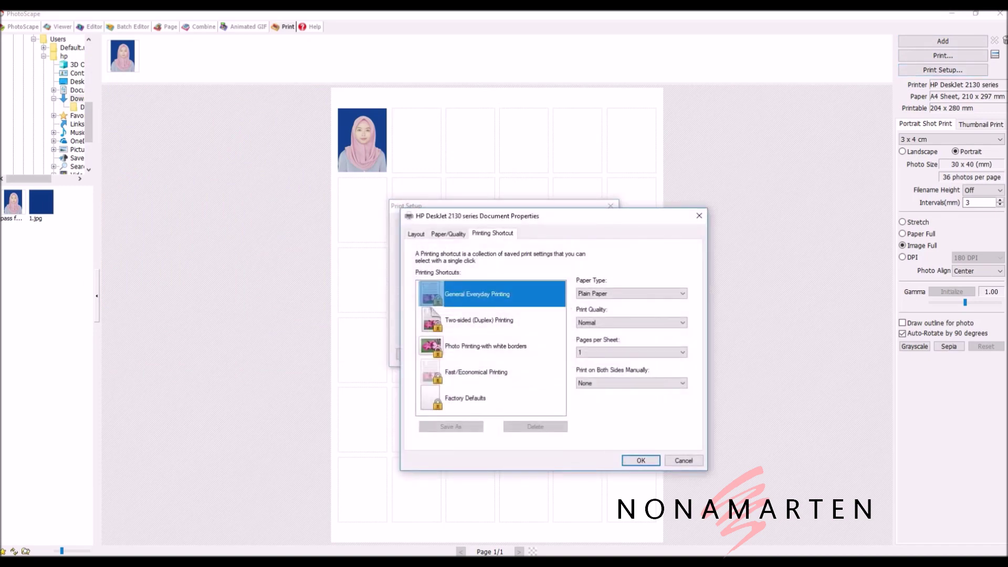
left_click(630, 293)
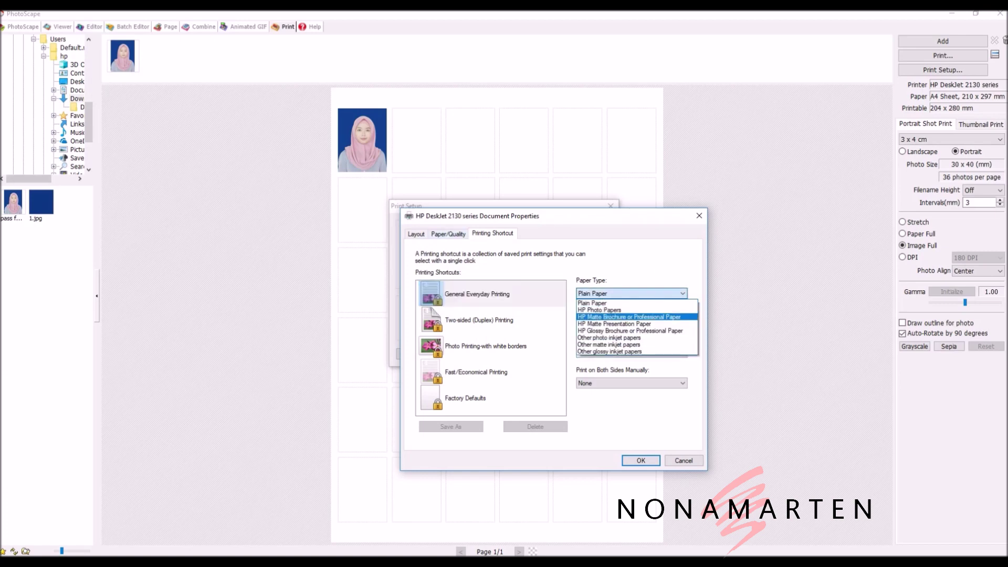
left_click(599, 309)
left_click(630, 322)
left_click(630, 346)
key("Tab")
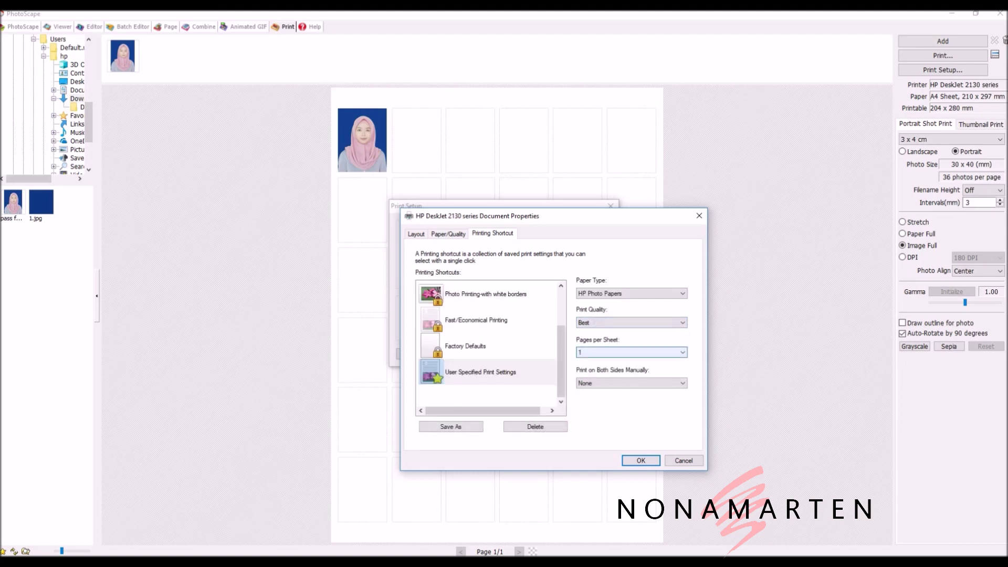
key("Return")
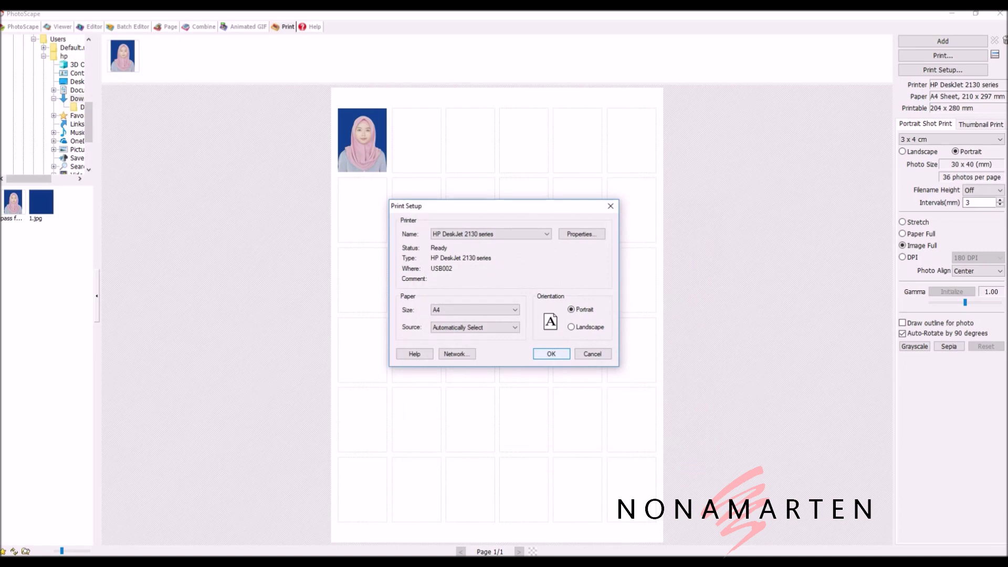
key("Return")
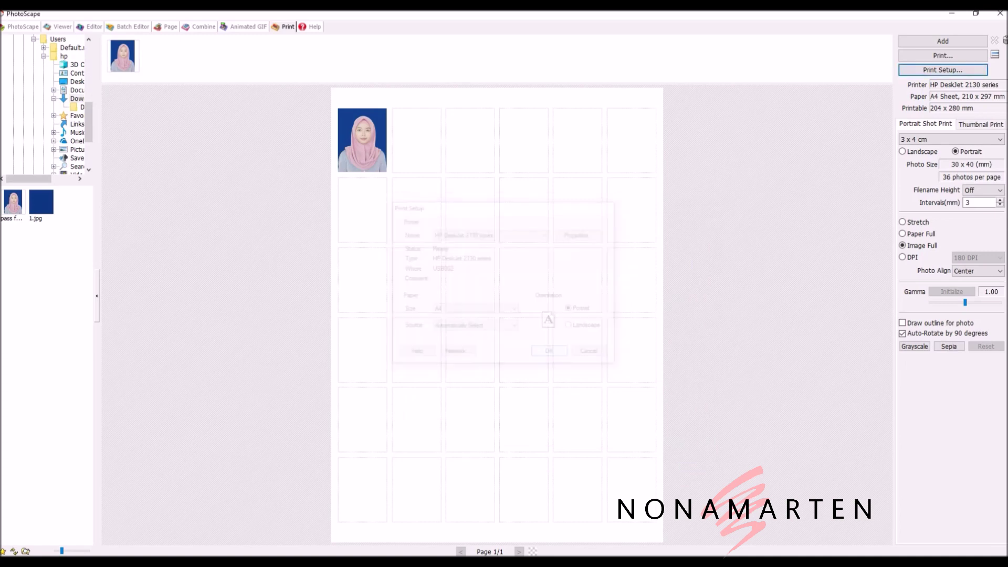
key("shift+Tab")
Print one copy of the A4 sheet of 3×4 cm pass photos
key("Return")
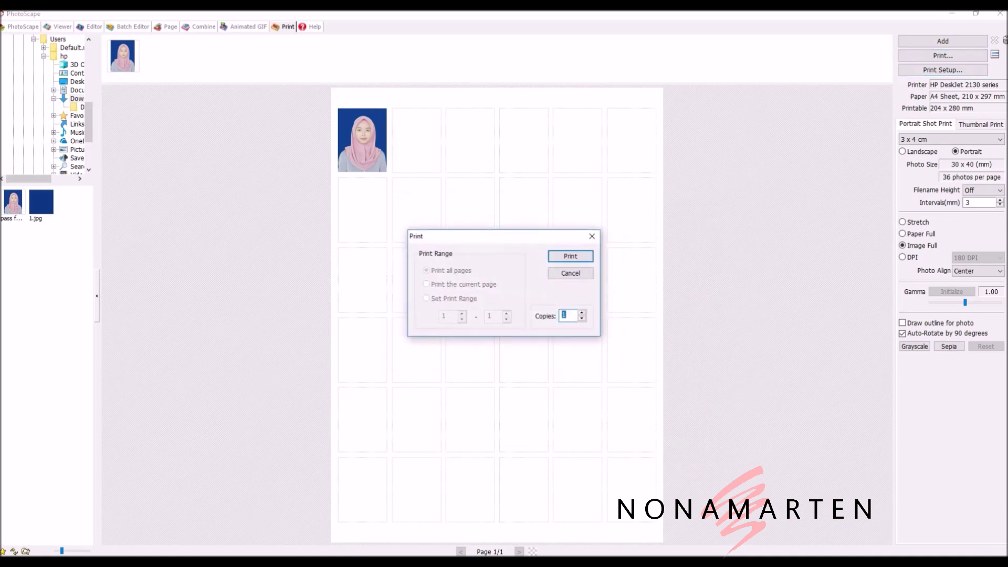
key("Return")
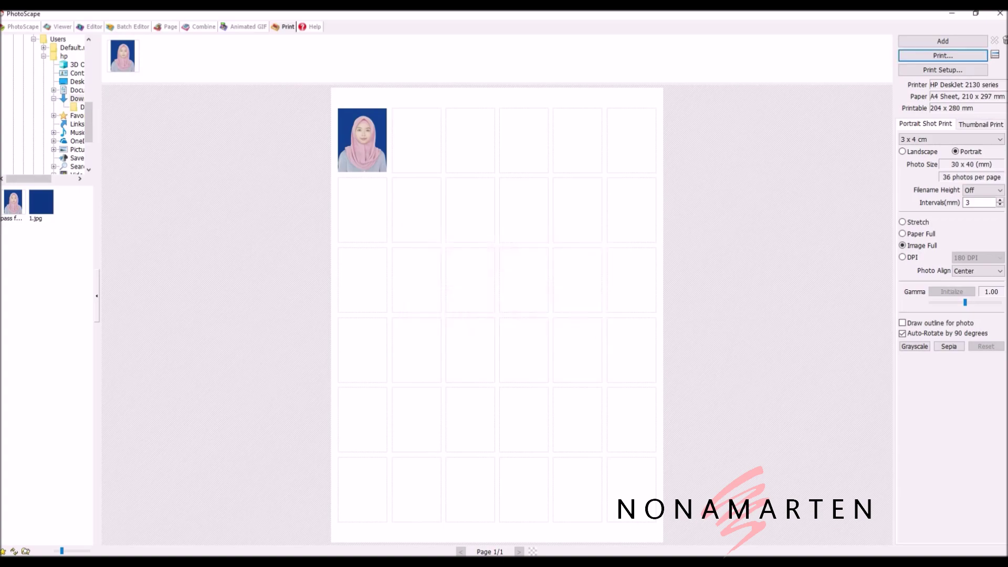